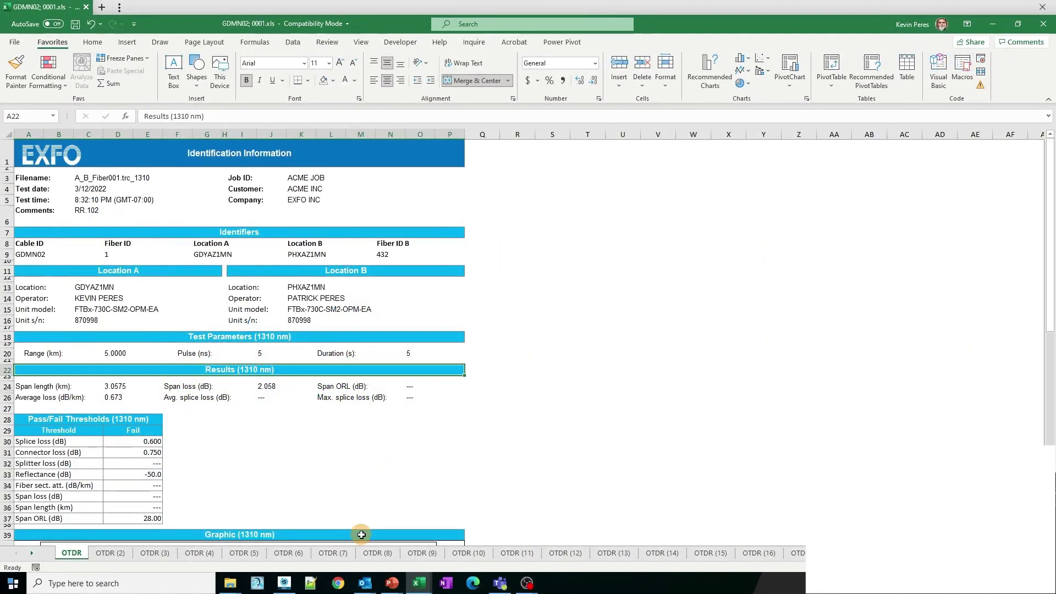
# Step: Select the OLTS and OTDR folders in 12 Fiber 1310 1550 and check their contents
pyautogui.scroll(-4, 283, 473)
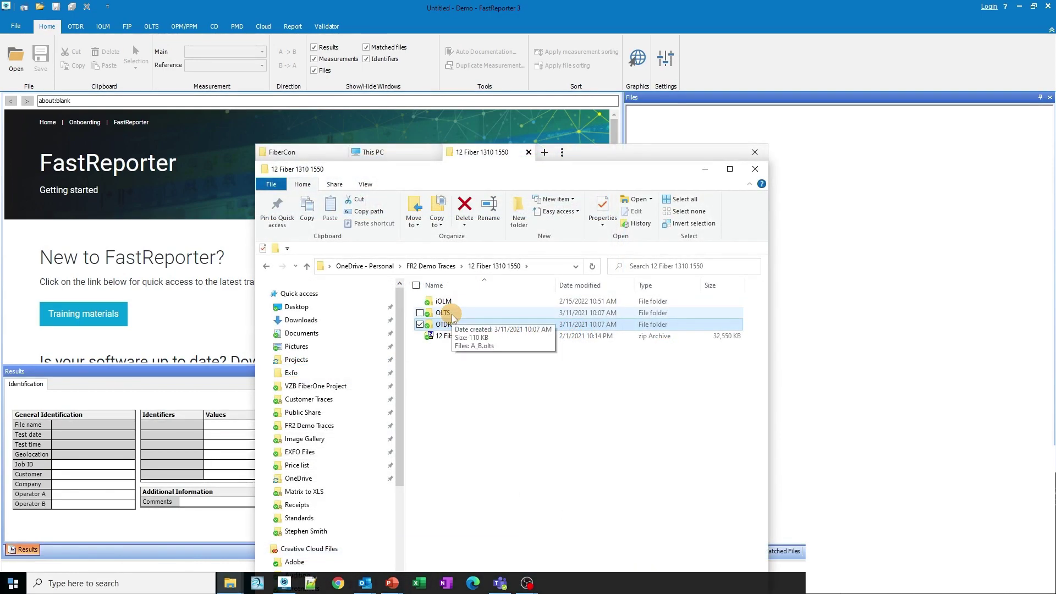
pyautogui.keyDown('ctrl'); pyautogui.click(450, 315); pyautogui.keyUp('ctrl')
pyautogui.doubleClick(450, 313)
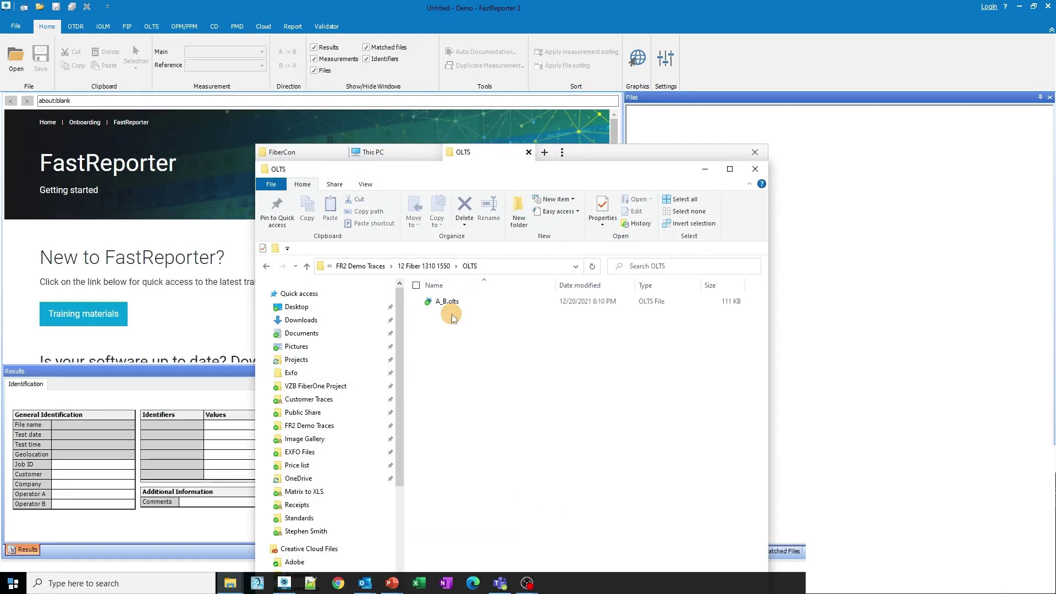
pyautogui.hotkey('alt', 'Left')
pyautogui.doubleClick(445, 324)
pyautogui.hotkey('alt', 'Left')
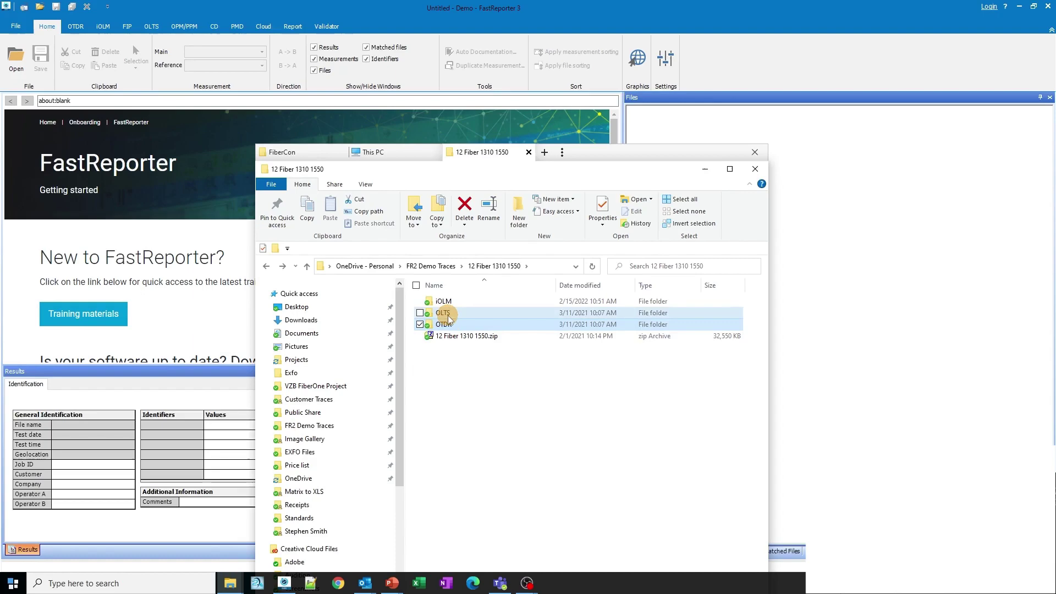
# Step: Bring FastReporter forward and review the loaded files in the Matched Files view
pyautogui.click(704, 170)
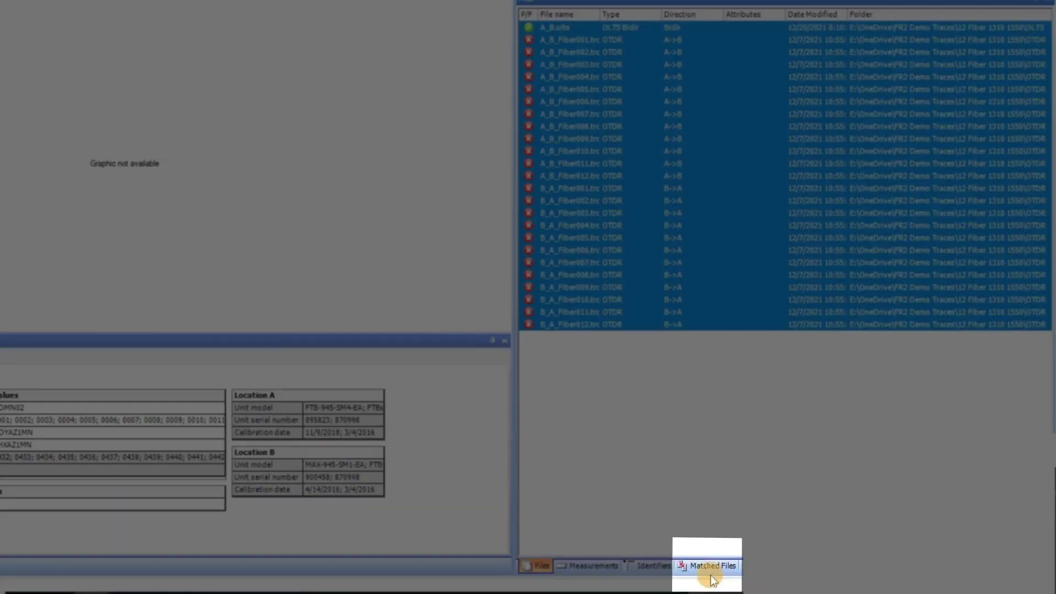
pyautogui.click(709, 566)
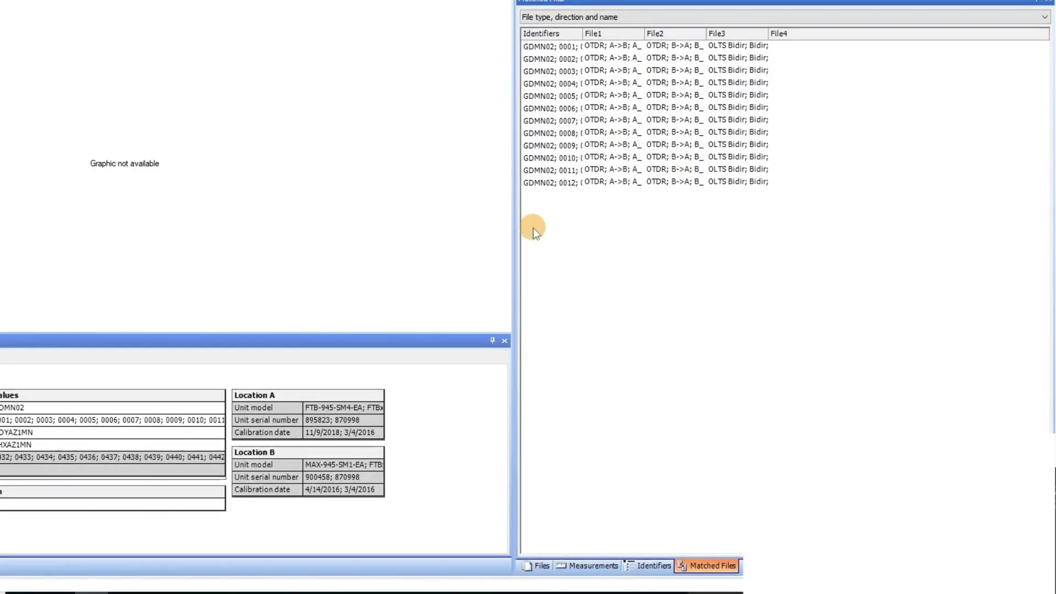
pyautogui.click(532, 568)
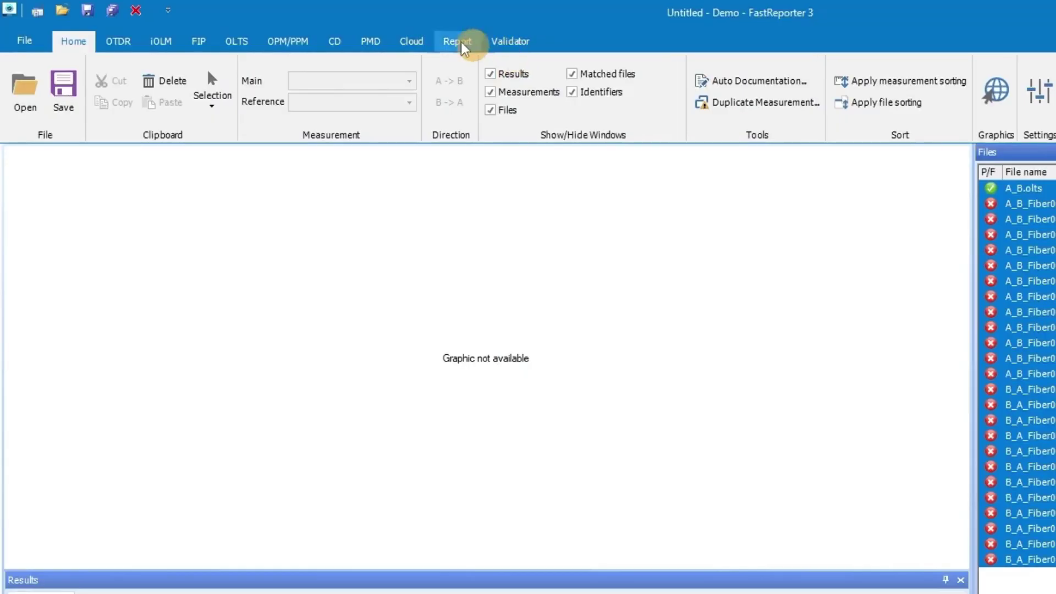
# Step: From the Report tab's template chooser, pick the OTDR template under English > OTDR
pyautogui.click(457, 42)
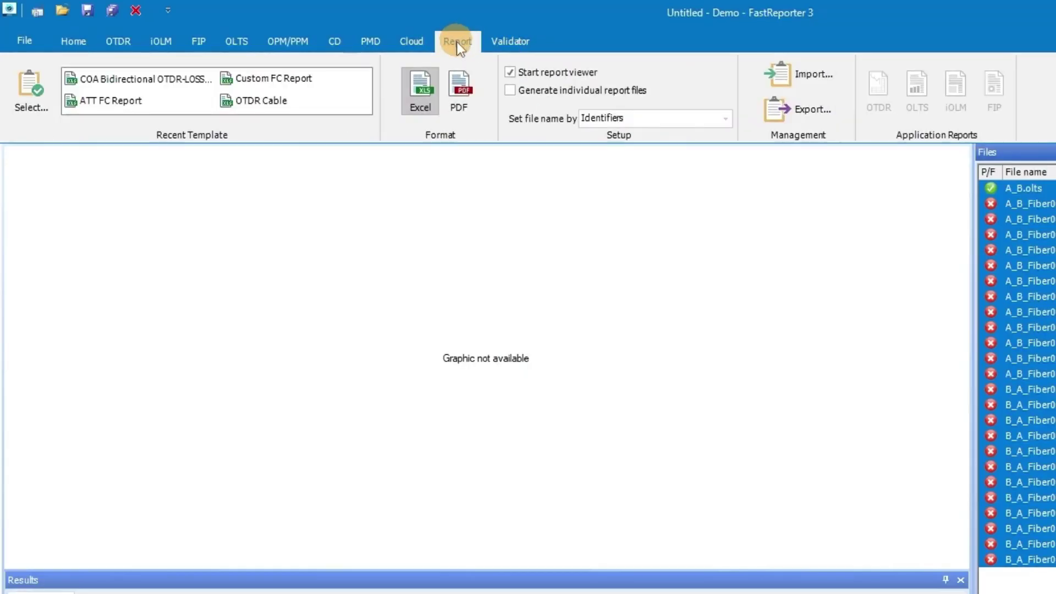
pyautogui.click(25, 100)
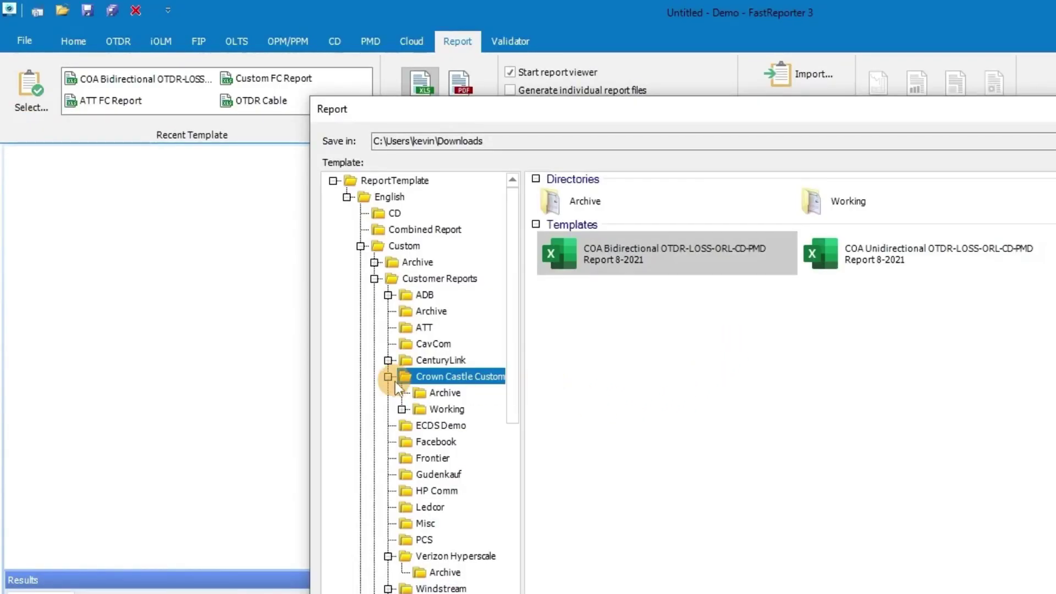
pyautogui.click(389, 376)
pyautogui.click(361, 246)
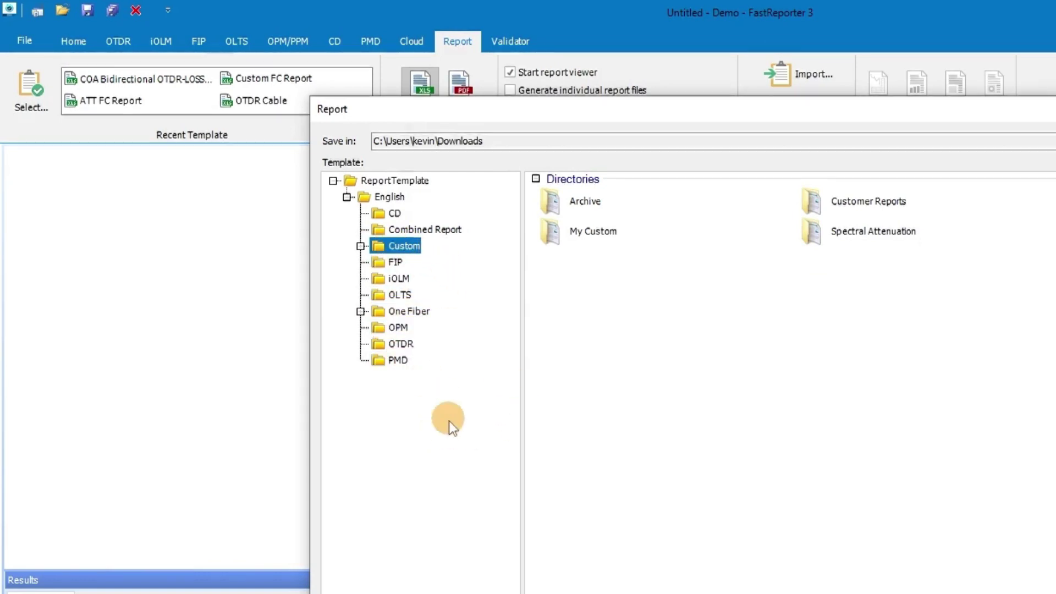
pyautogui.click(403, 344)
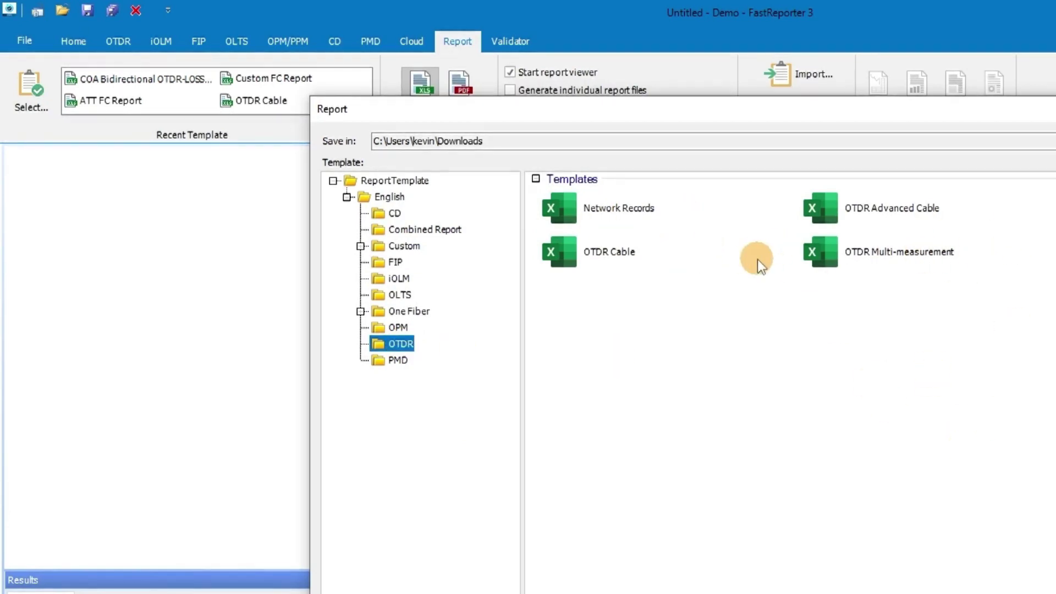
pyautogui.click(698, 165)
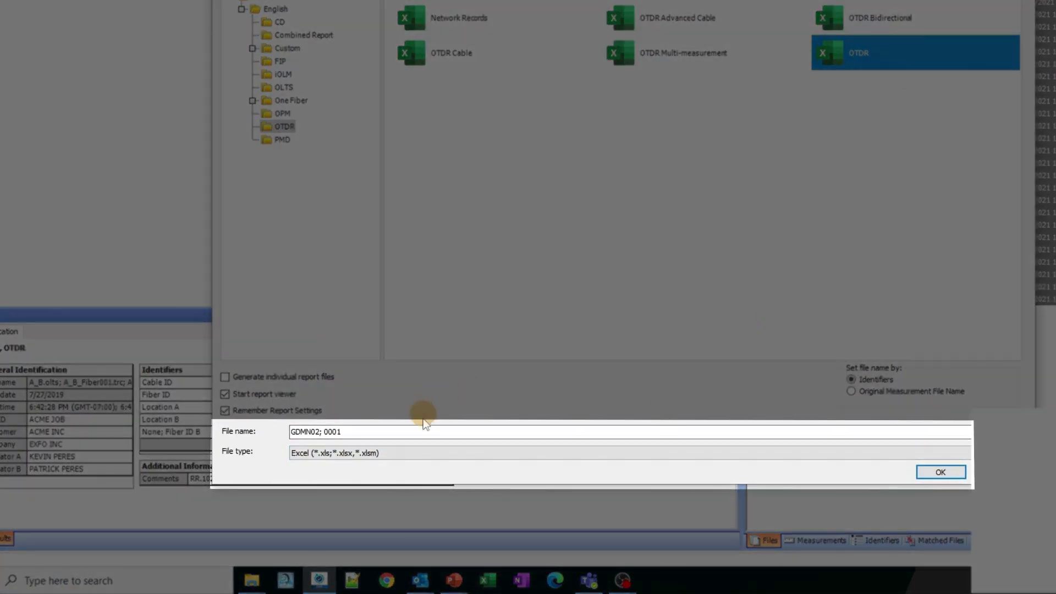
# Step: Name the report 'OTDR Custom' with Excel (*.xls;*.xlsx;*.xlsm) as the file type
pyautogui.moveTo(425, 432); pyautogui.dragTo(156, 432)
pyautogui.press('BackSpace')
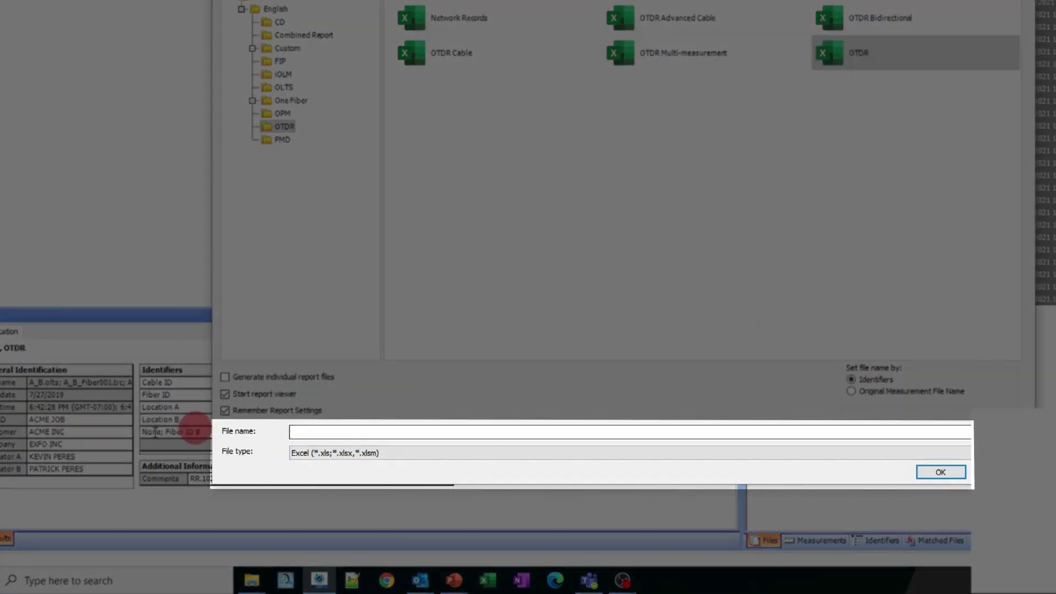
pyautogui.write('OTDR ')
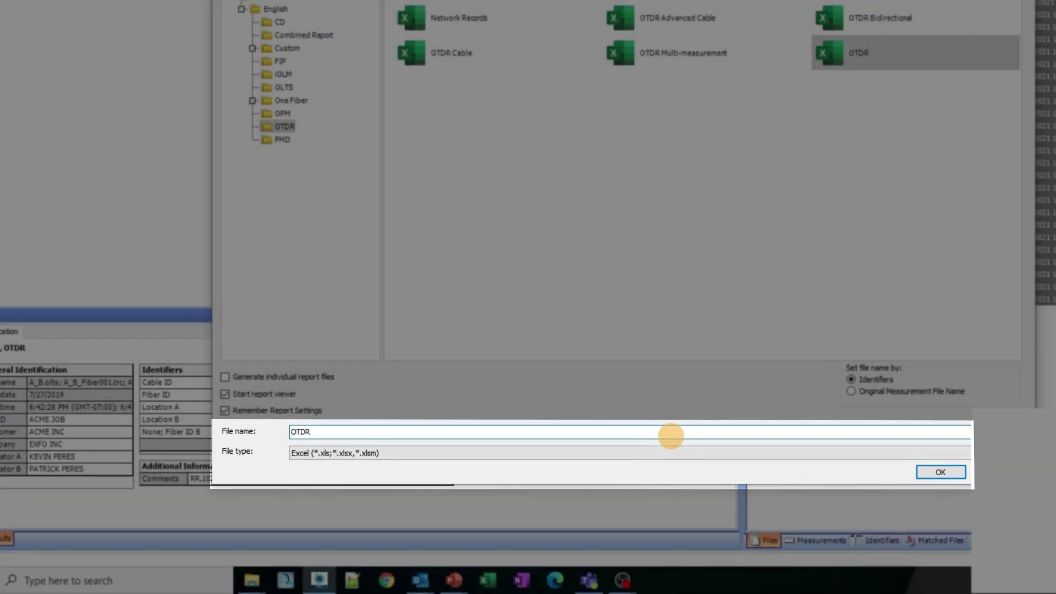
pyautogui.write('Custom')
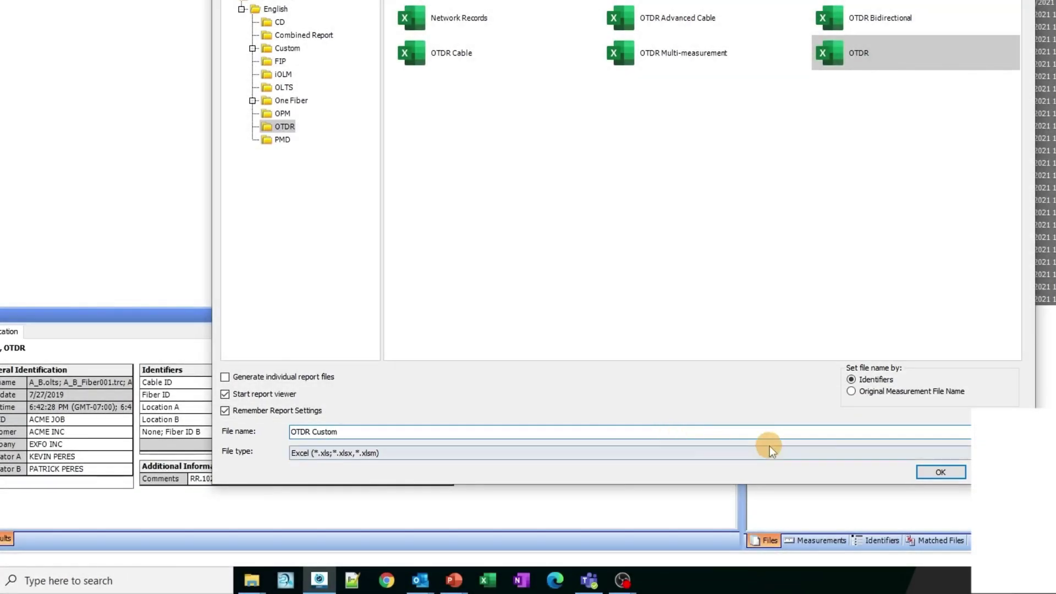
pyautogui.click(768, 452)
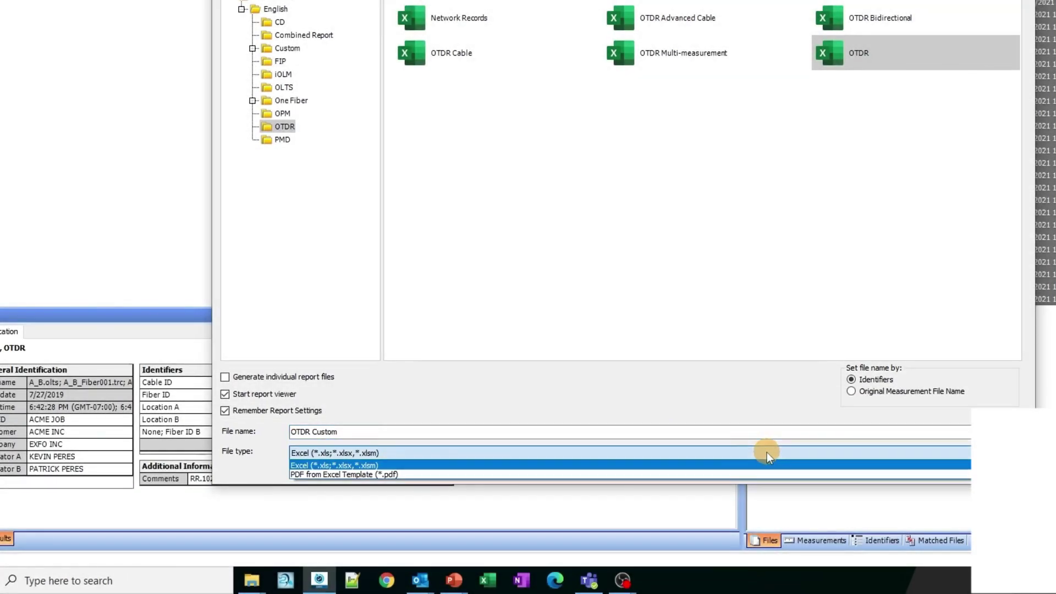
pyautogui.click(367, 466)
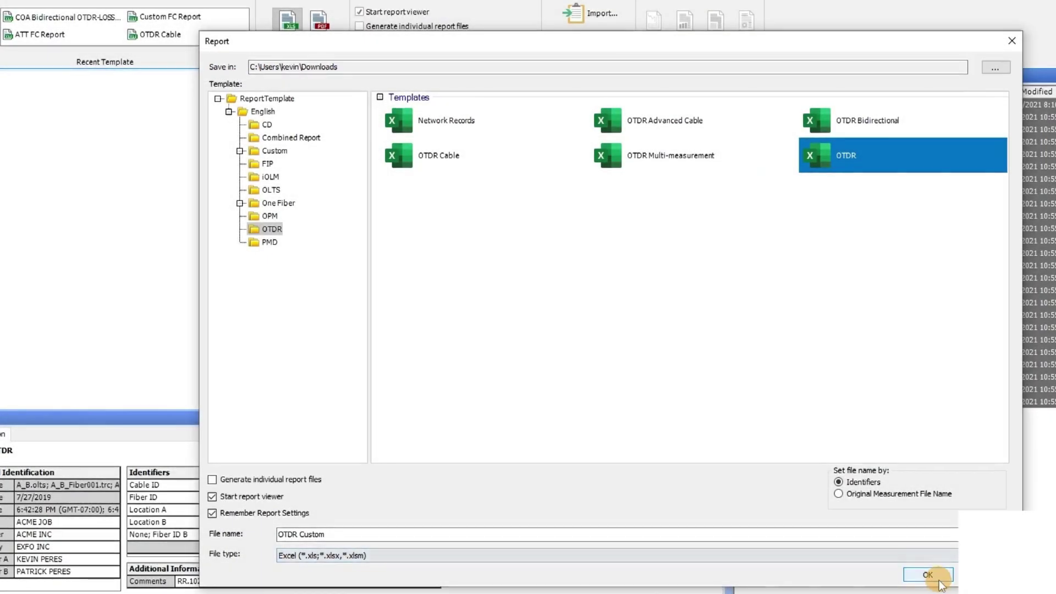
# Step: Generate the OTDR Custom report, enable its macros in Excel, and scroll through the OTDR sheets
pyautogui.click(930, 574)
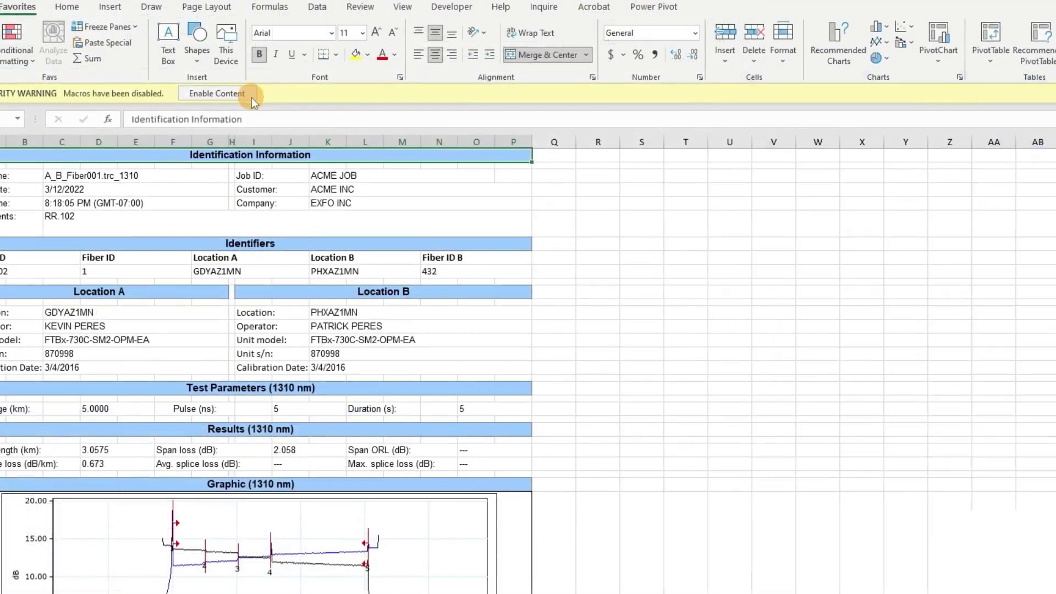
pyautogui.click(244, 93)
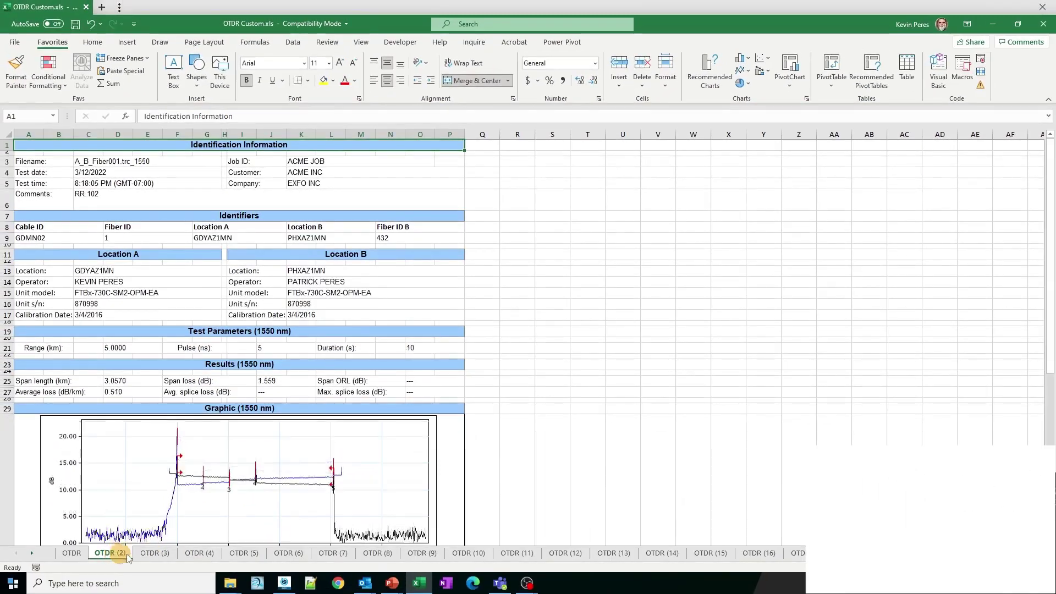
pyautogui.scroll(-7, 306, 429)
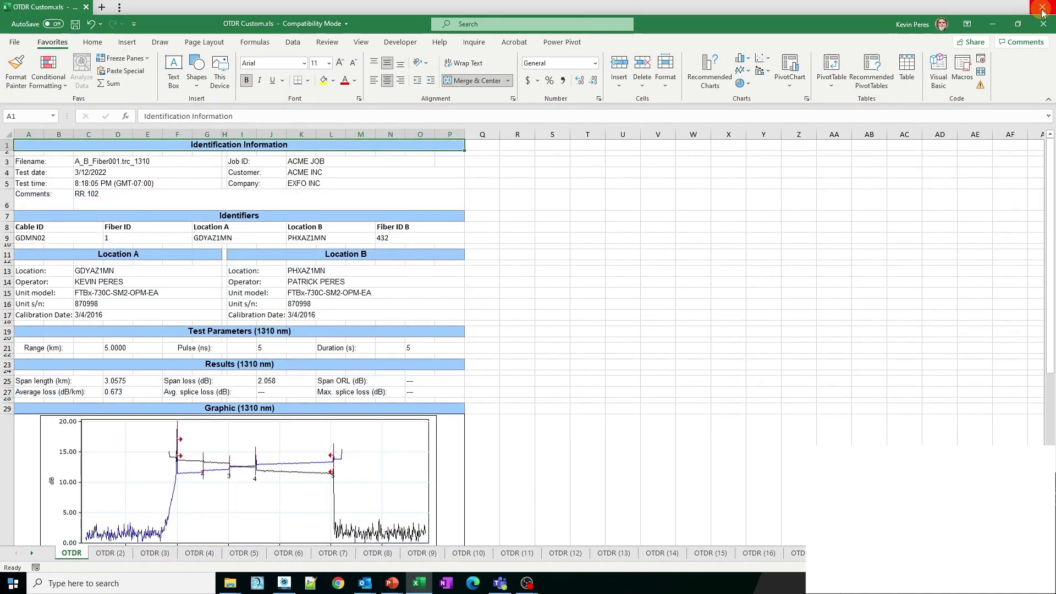
# Step: Close the report workbook and return to File Explorer at the English ReportTemplate folder
pyautogui.click(1042, 8)
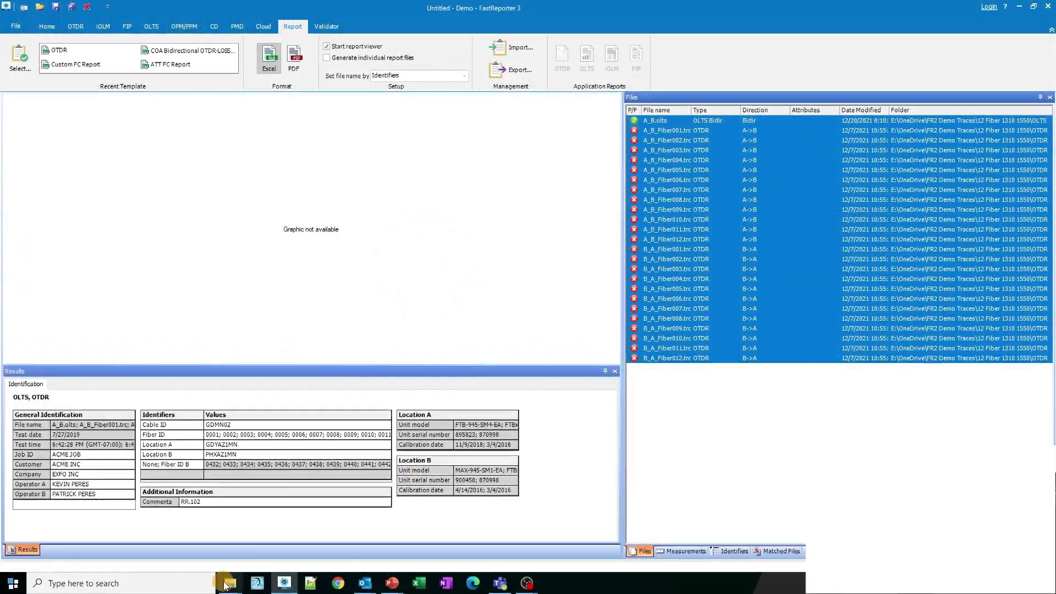
pyautogui.click(202, 547)
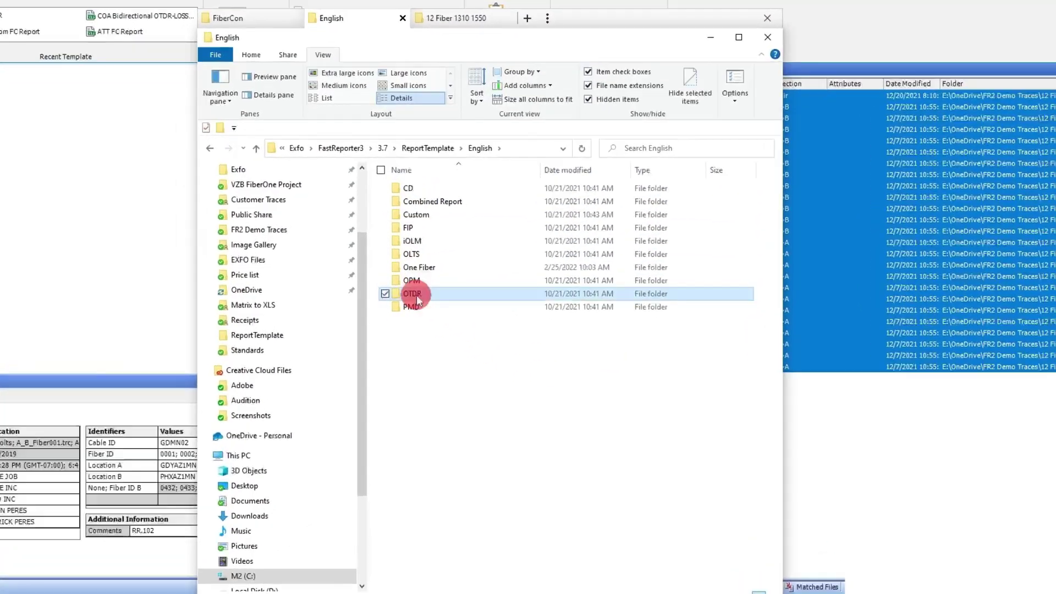
# Step: Copy OTDR.xls and paste it in the OTDR folder to create OTDR - Copy.xls
pyautogui.doubleClick(425, 294)
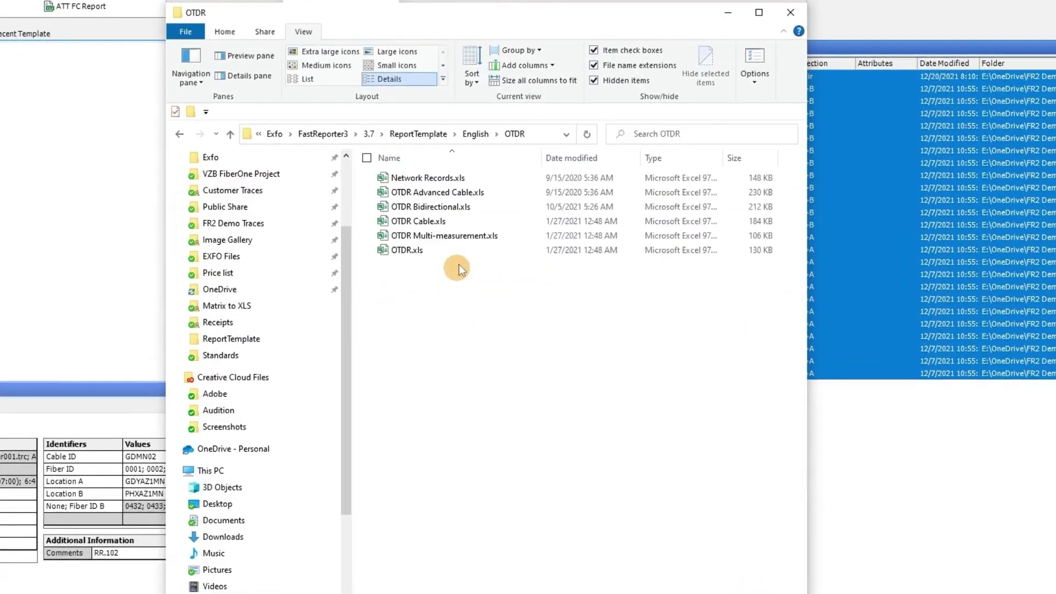
pyautogui.click(419, 254)
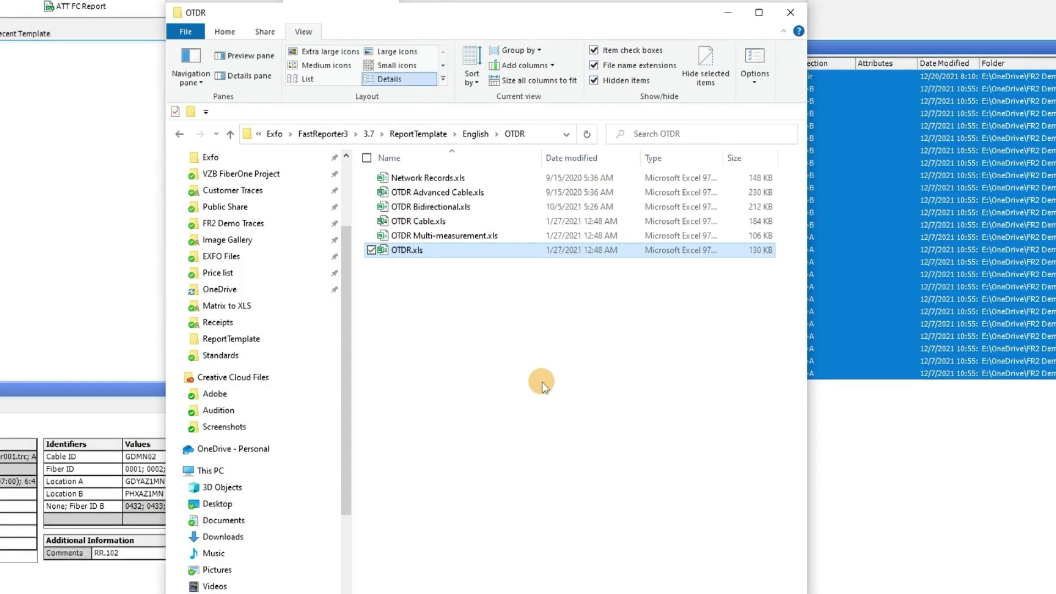
pyautogui.rightClick(428, 255)
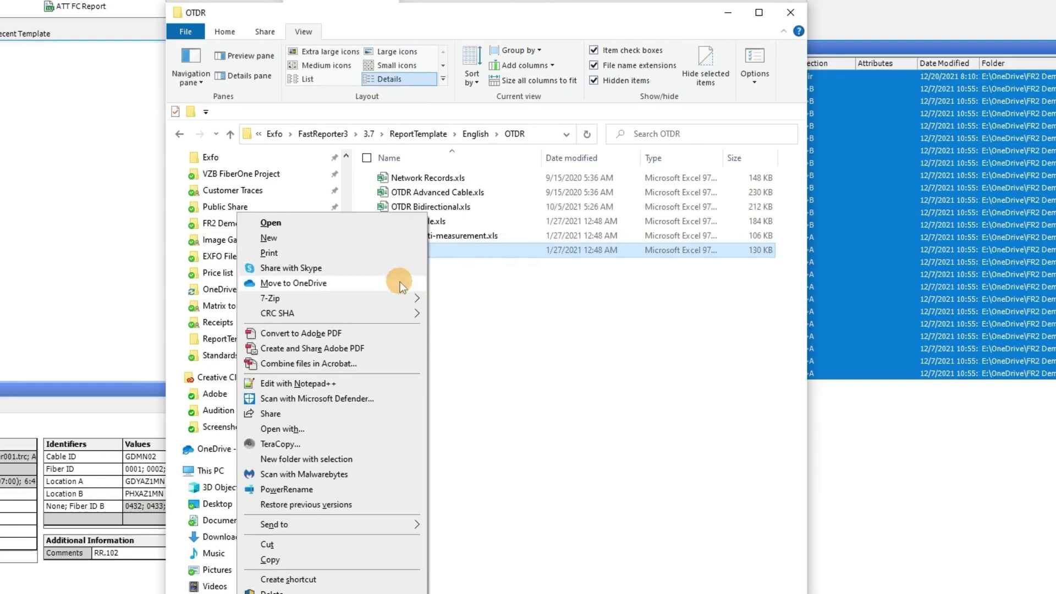
pyautogui.click(371, 561)
pyautogui.rightClick(440, 332)
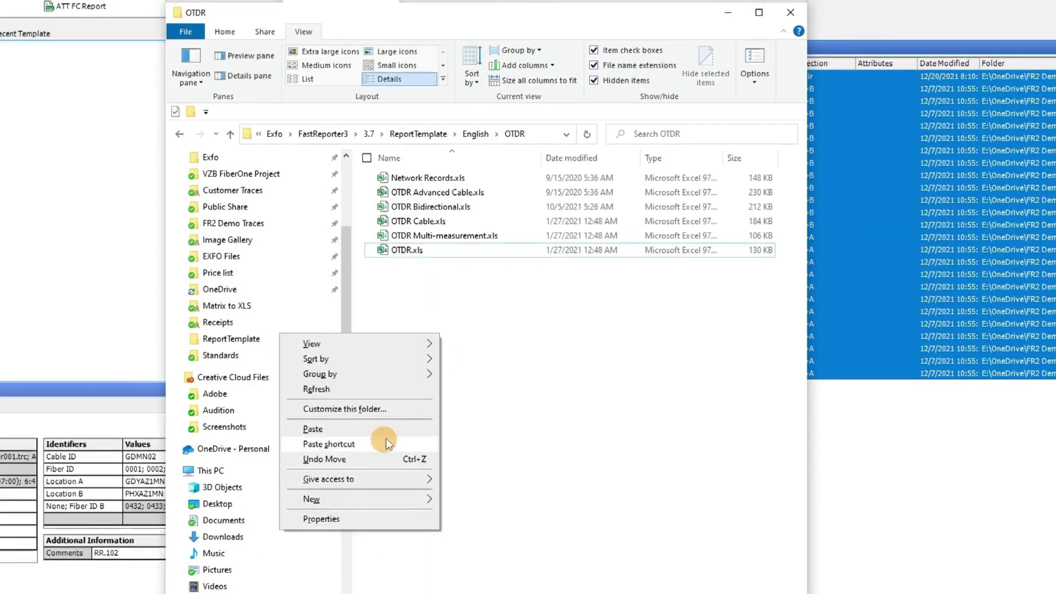
pyautogui.click(388, 429)
pyautogui.click(477, 494)
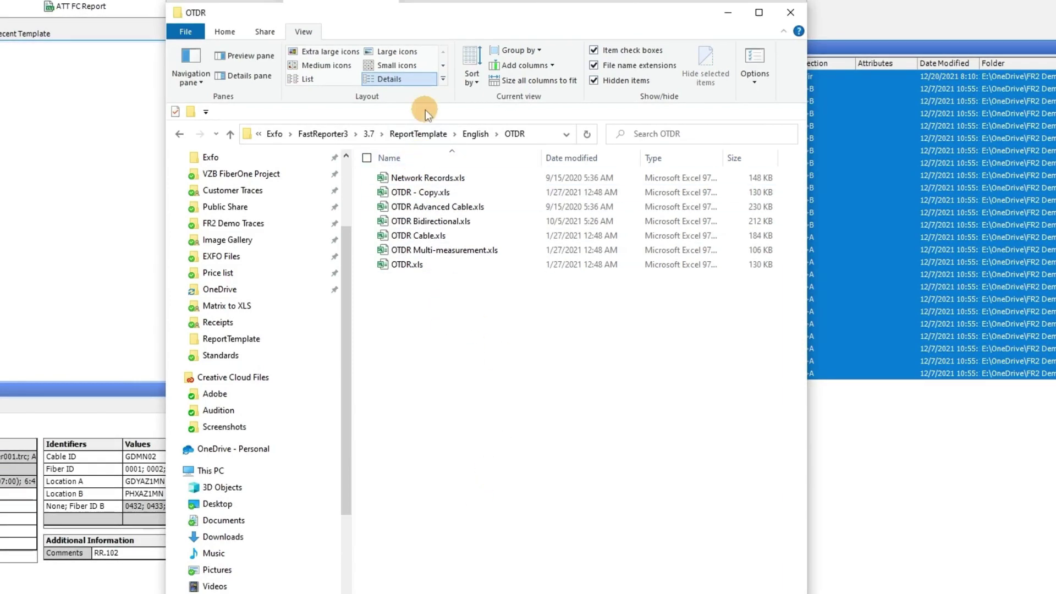
# Step: Create a new folder named Custom in the OTDR templates folder
pyautogui.click(225, 32)
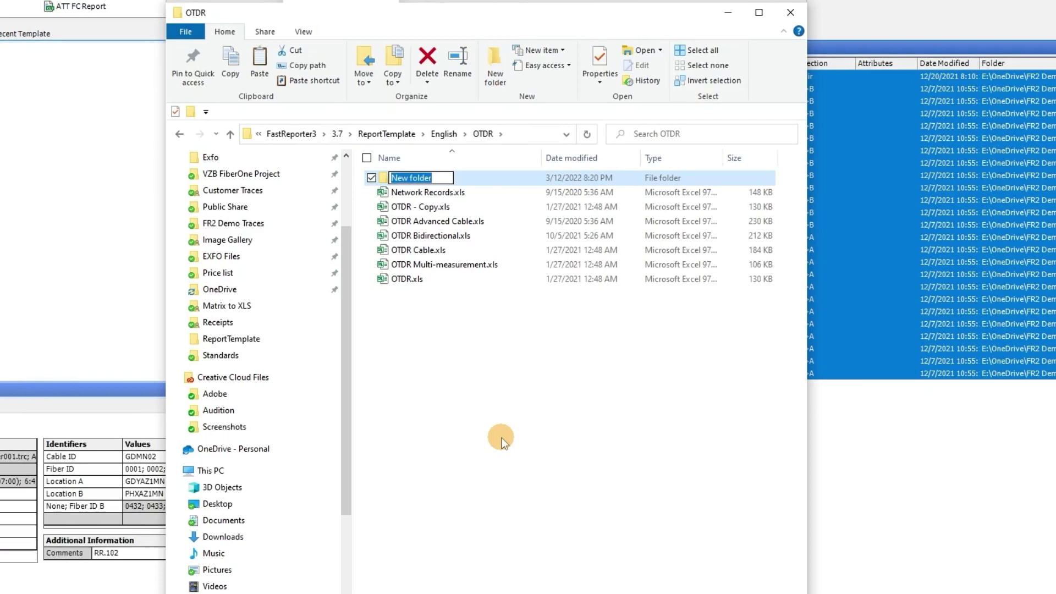
pyautogui.write('stom')
pyautogui.press('Return')
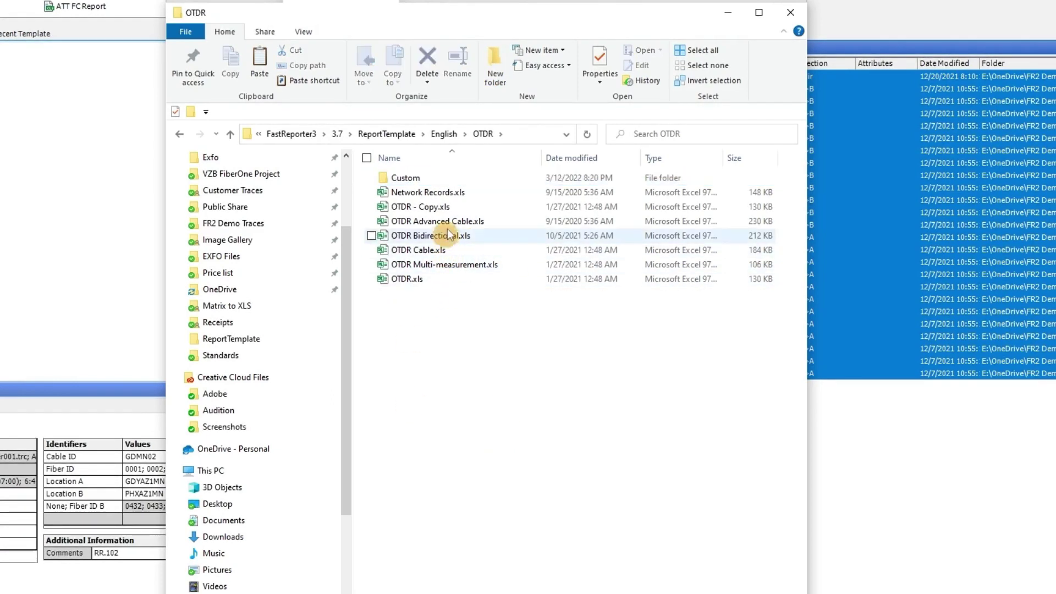
# Step: Move OTDR - Copy.xls into the Custom folder and select it there
pyautogui.click(441, 208)
pyautogui.moveTo(423, 212); pyautogui.dragTo(432, 180)
pyautogui.click(555, 277)
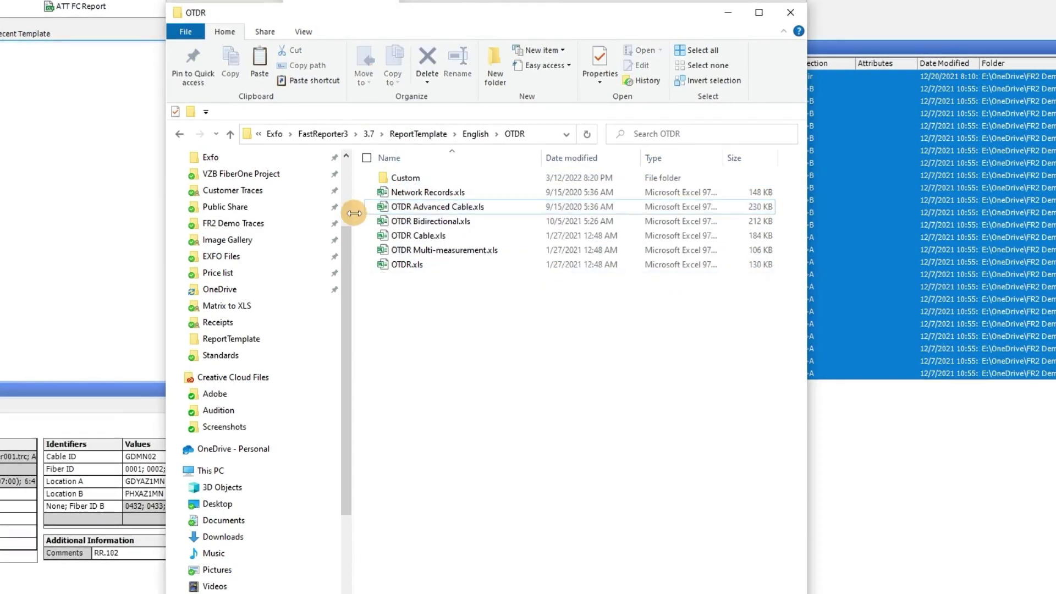
pyautogui.doubleClick(411, 177)
pyautogui.click(425, 183)
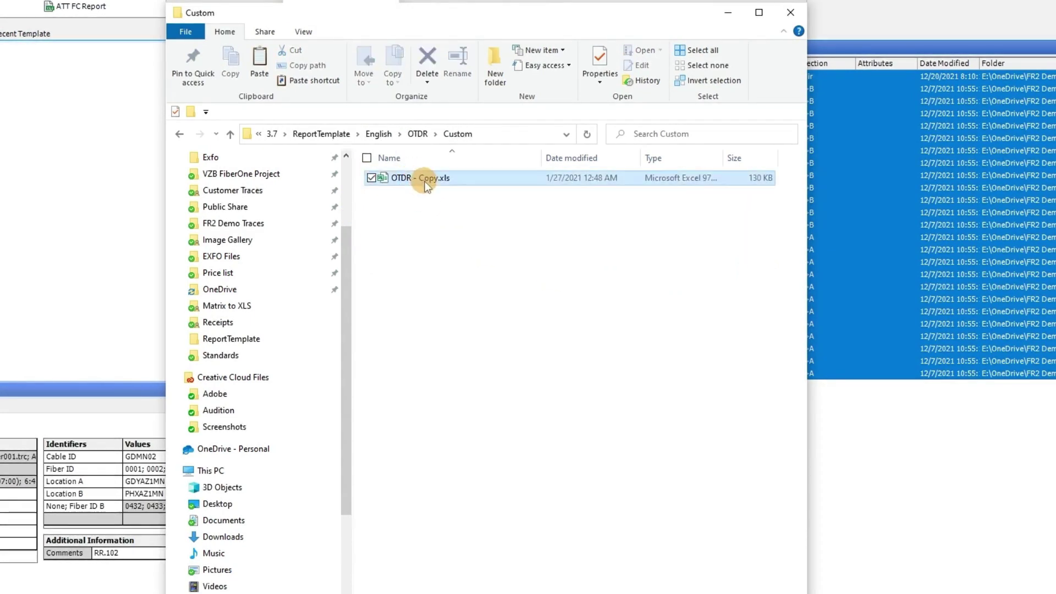
# Step: Open the copied template in Excel, enable content, and review placeholders from Operator A to the F34 event table
pyautogui.doubleClick(419, 183)
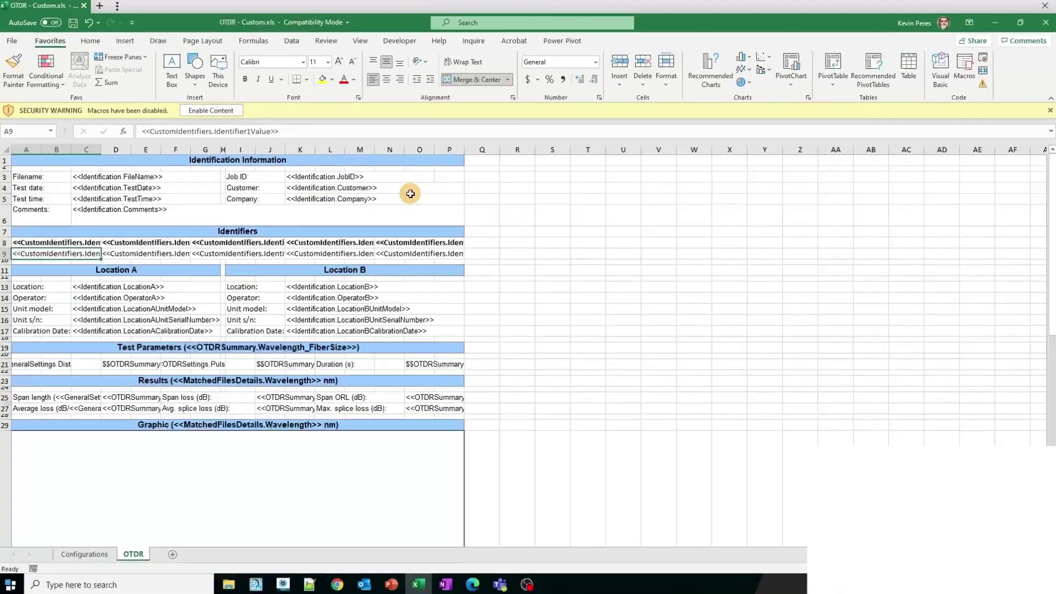
pyautogui.click(211, 111)
pyautogui.click(138, 297)
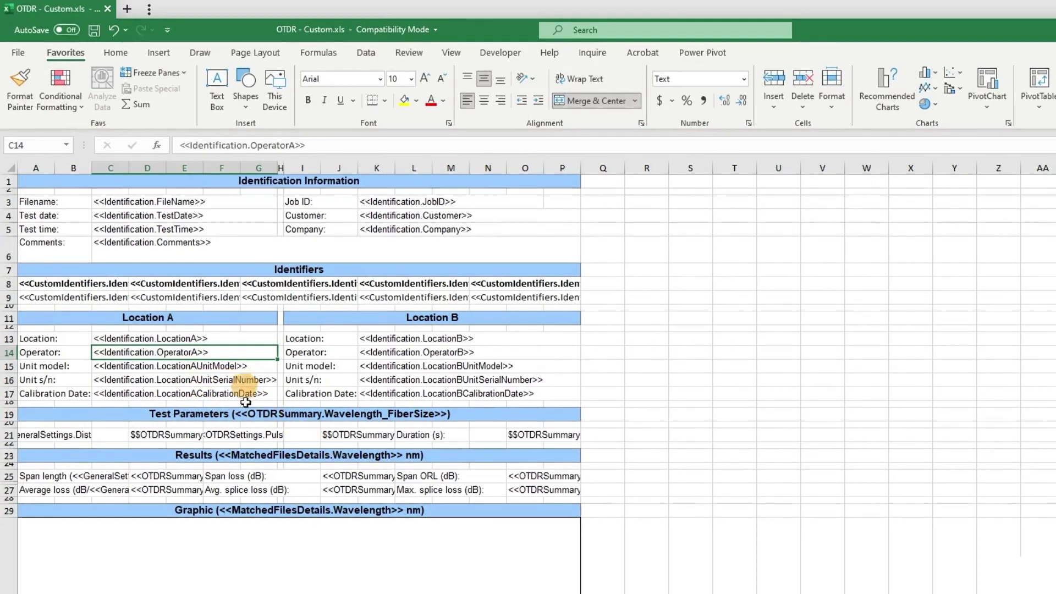
pyautogui.click(97, 241)
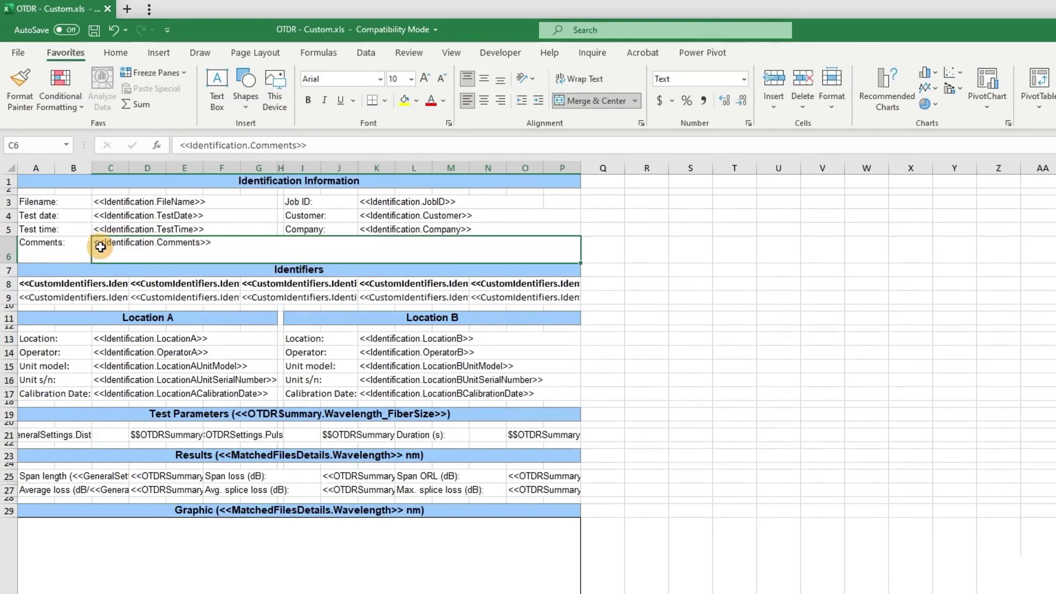
pyautogui.click(161, 434)
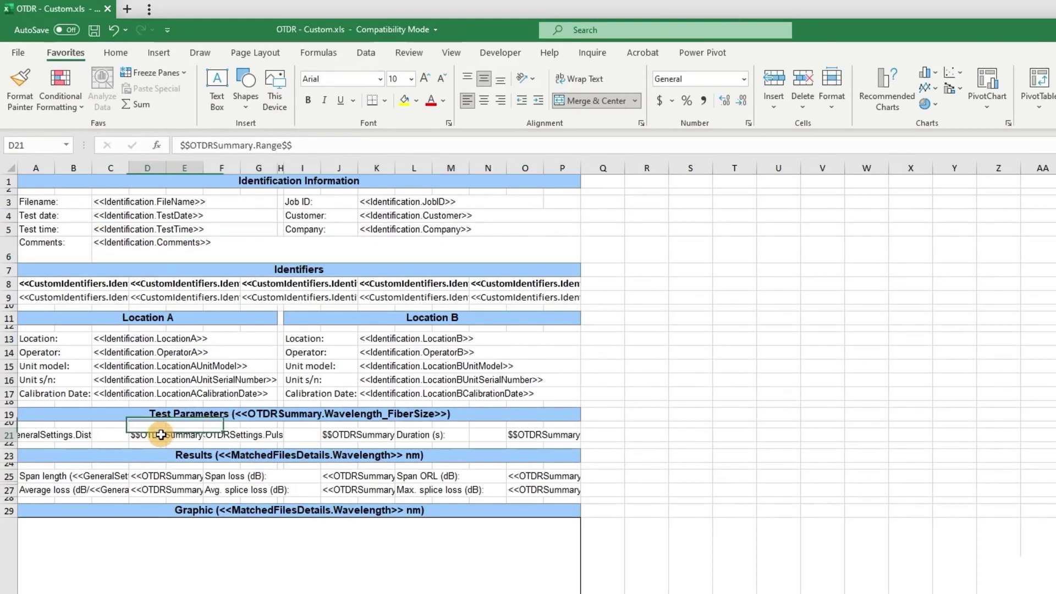
pyautogui.click(195, 477)
pyautogui.scroll(-4, 561, 569)
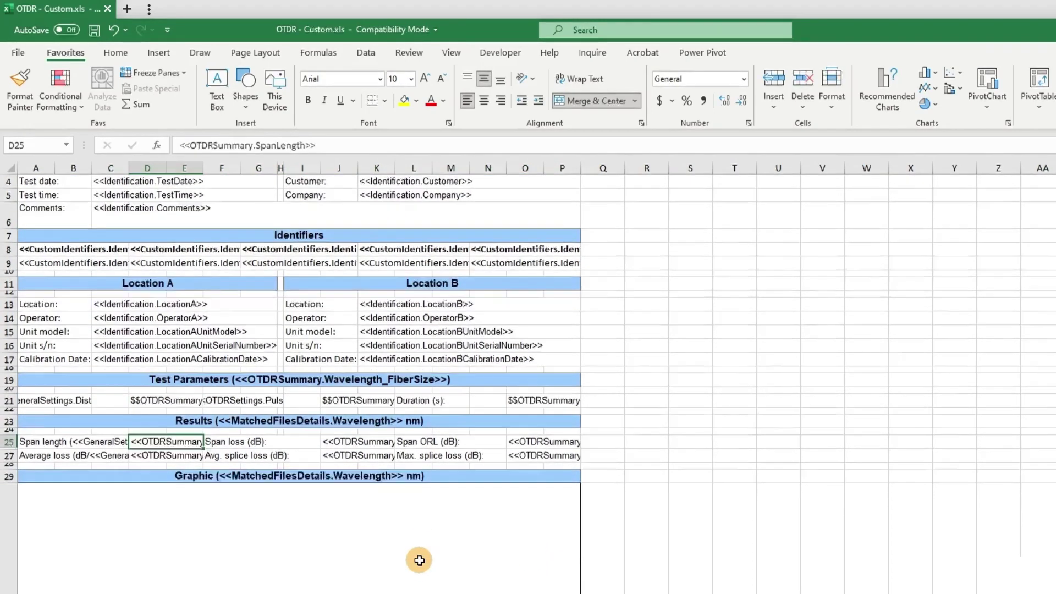
pyautogui.scroll(-3, 420, 560)
pyautogui.click(259, 519)
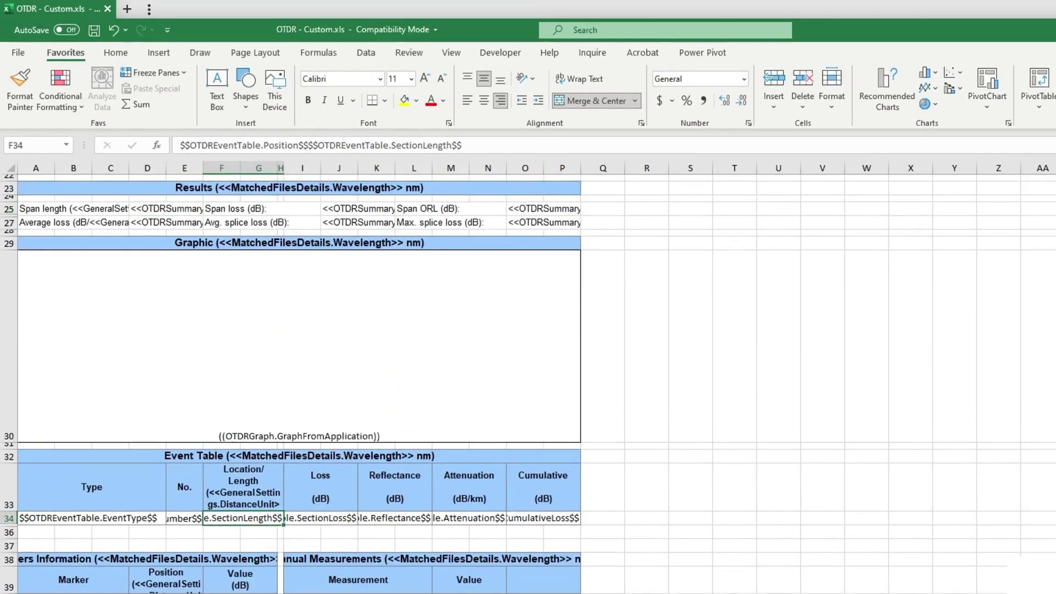
pyautogui.scroll(7, 460, 589)
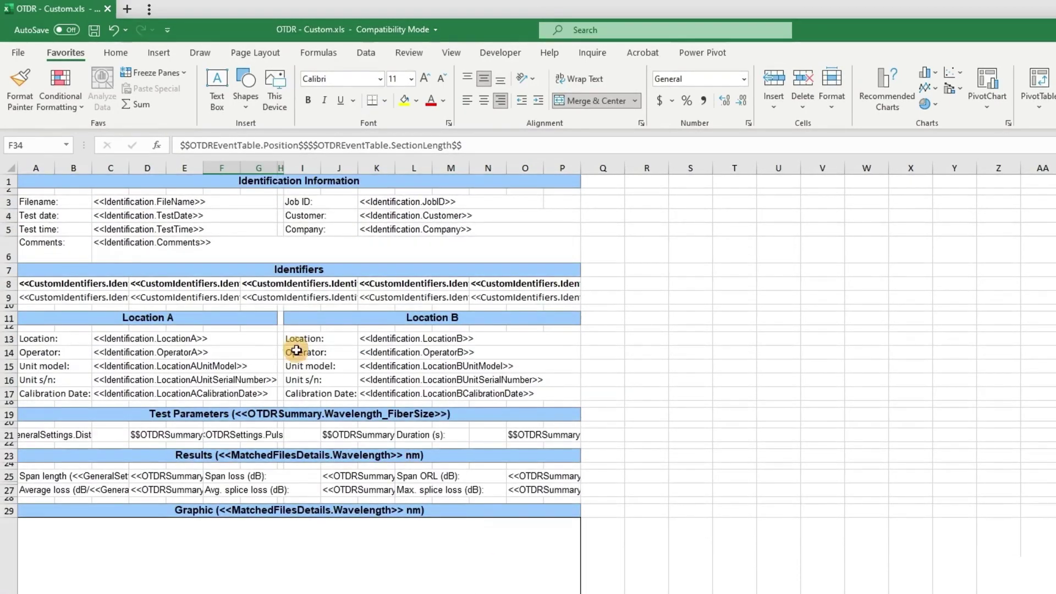
# Step: Check the FileName placeholder, then make the Identification Information row 1 taller
pyautogui.click(136, 202)
pyautogui.click(23, 184)
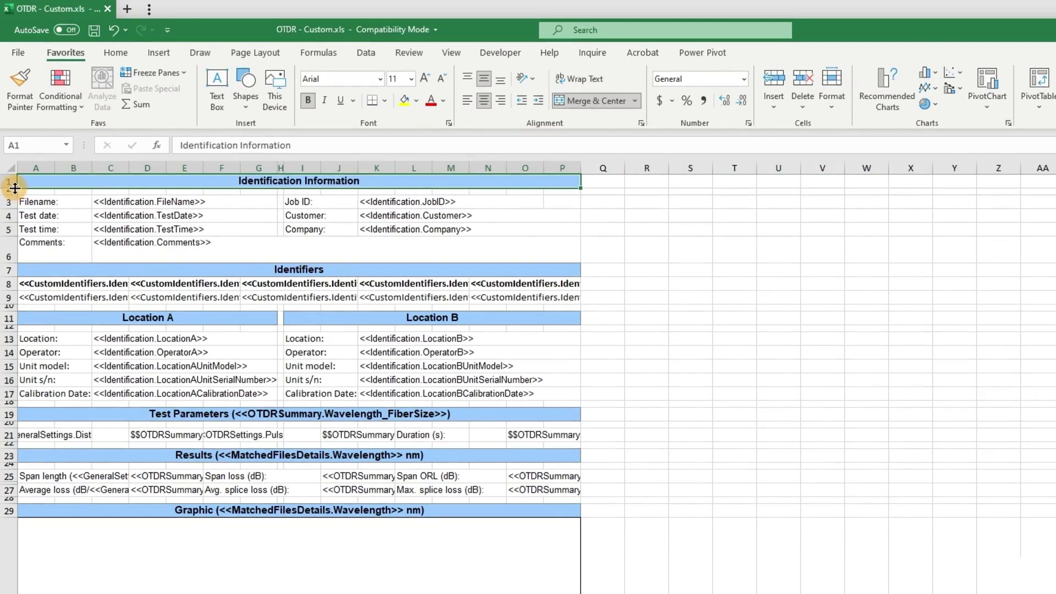
pyautogui.moveTo(13, 194); pyautogui.dragTo(12, 209)
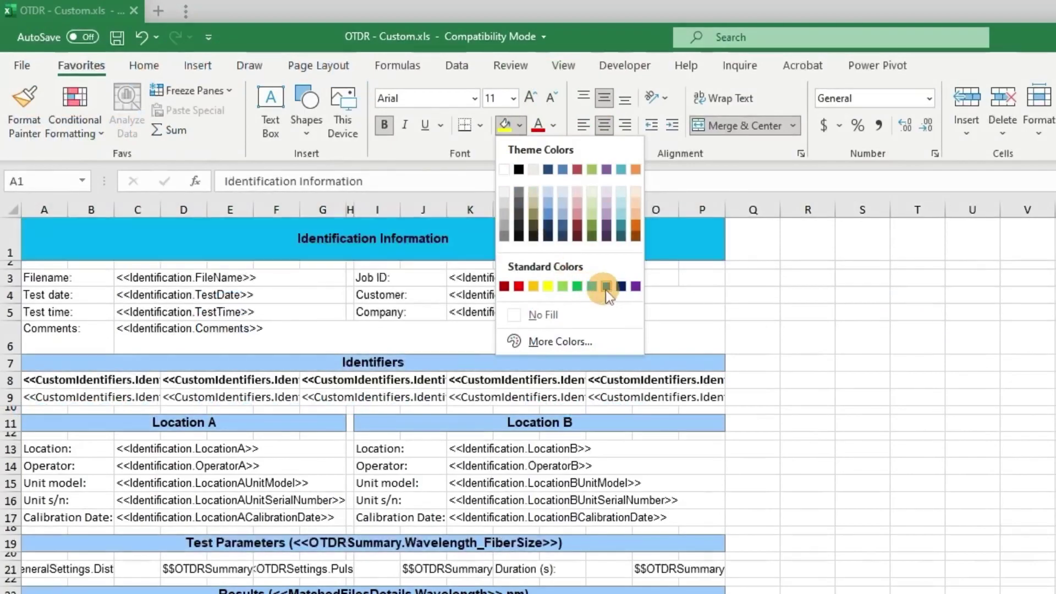
# Step: Fill the header row with darker blue and insert the EXFO logo picture from this device
pyautogui.click(607, 286)
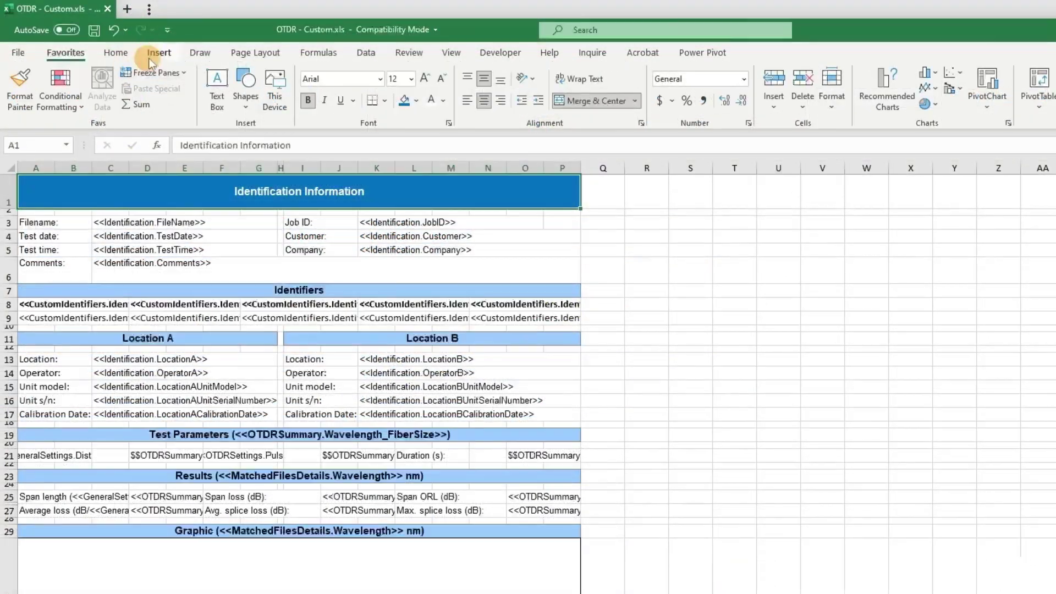
pyautogui.click(197, 65)
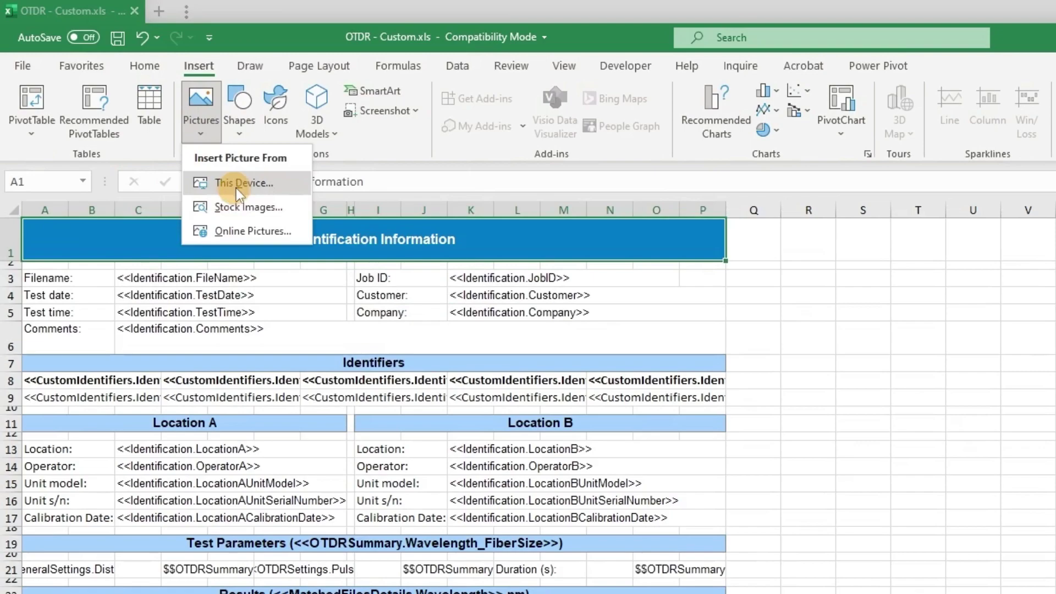
pyautogui.click(236, 188)
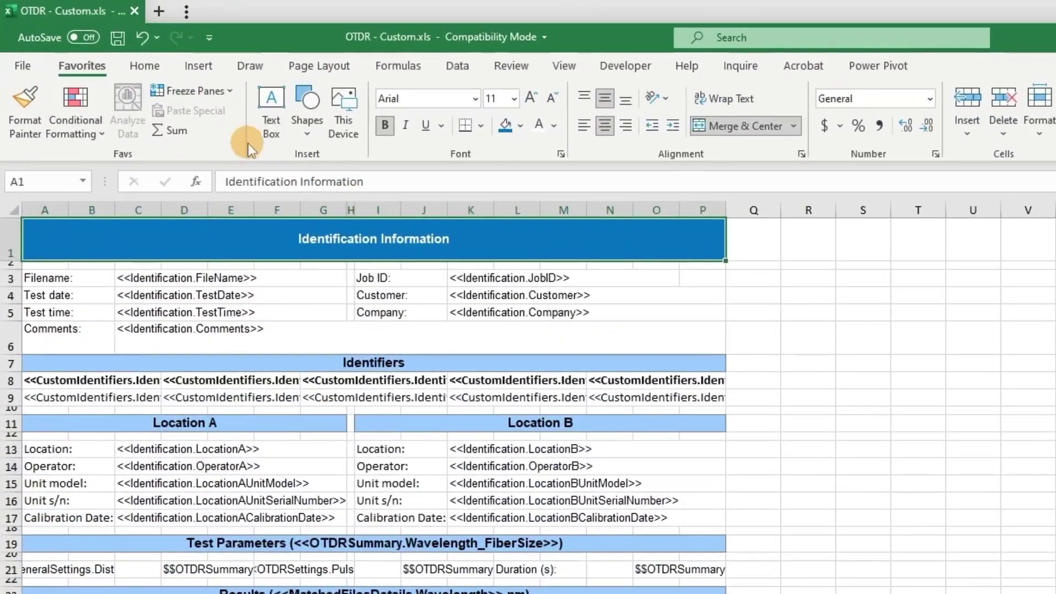
pyautogui.click(530, 100)
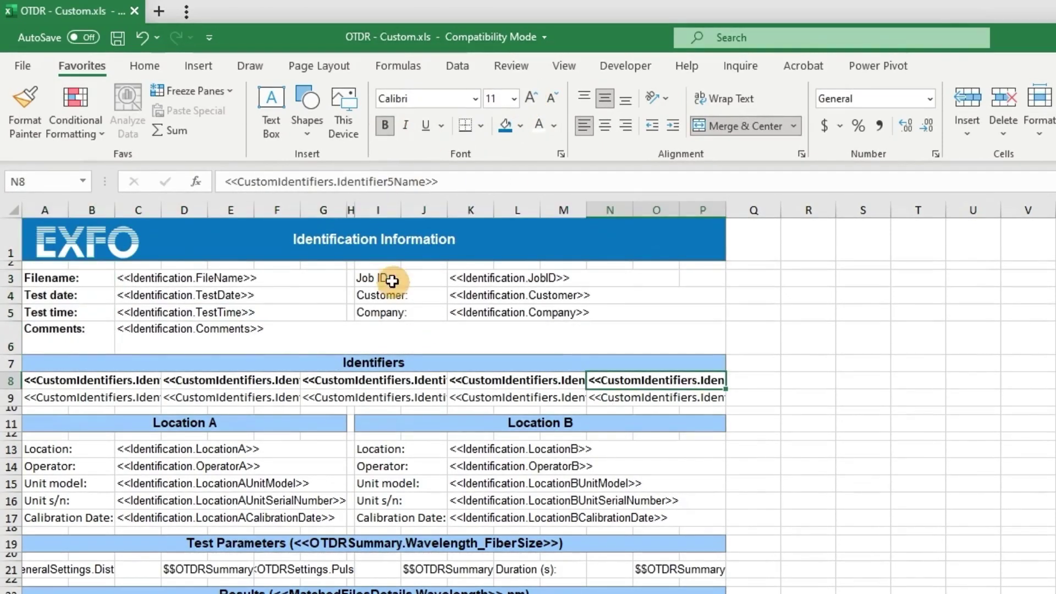
# Step: Bold the Job ID, Customer and Company labels and turn off the sheet gridlines
pyautogui.moveTo(392, 281); pyautogui.dragTo(424, 312)
pyautogui.click(385, 126)
pyautogui.click(565, 66)
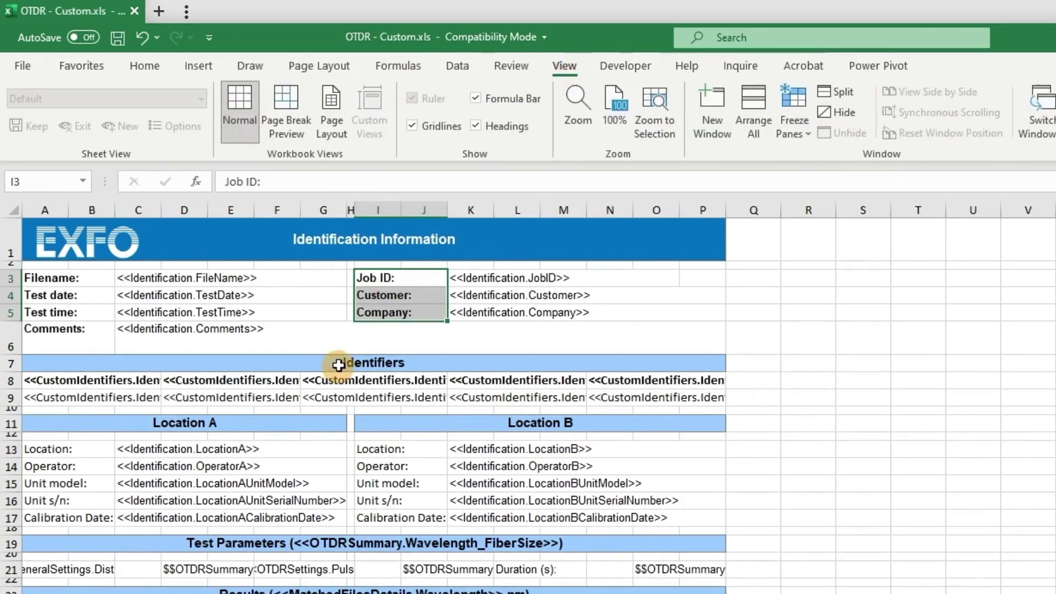
pyautogui.click(413, 128)
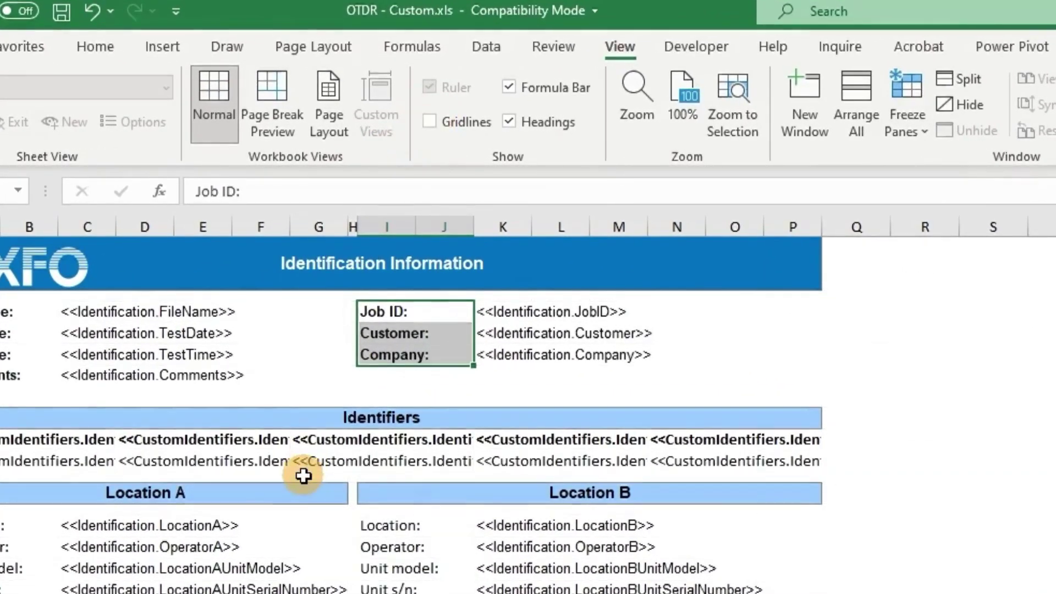
pyautogui.click(303, 476)
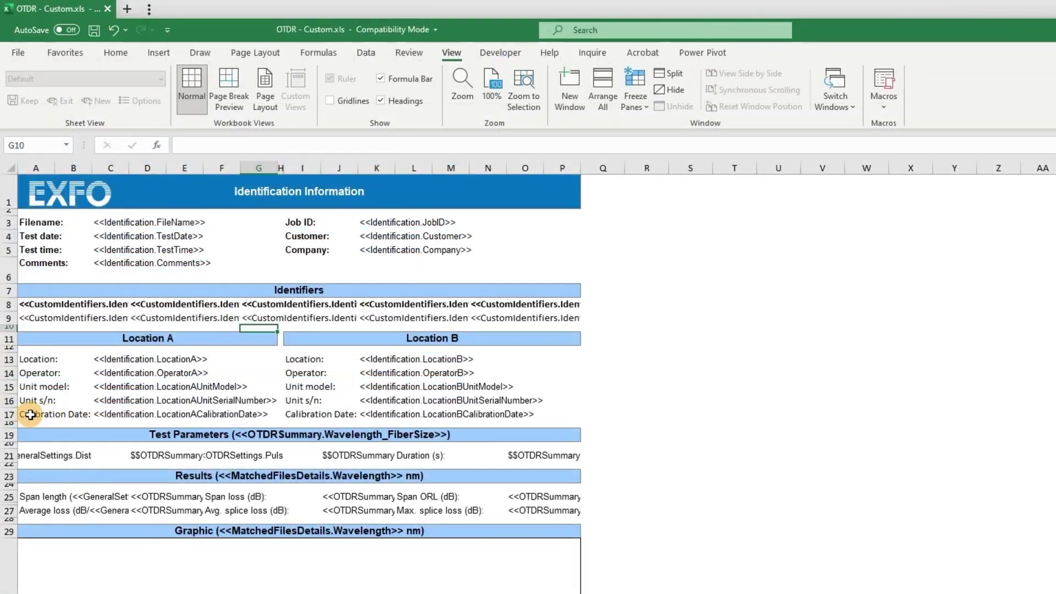
# Step: Hide the Calibration Date row 17, then clear its contents
pyautogui.moveTo(31, 414); pyautogui.dragTo(565, 414)
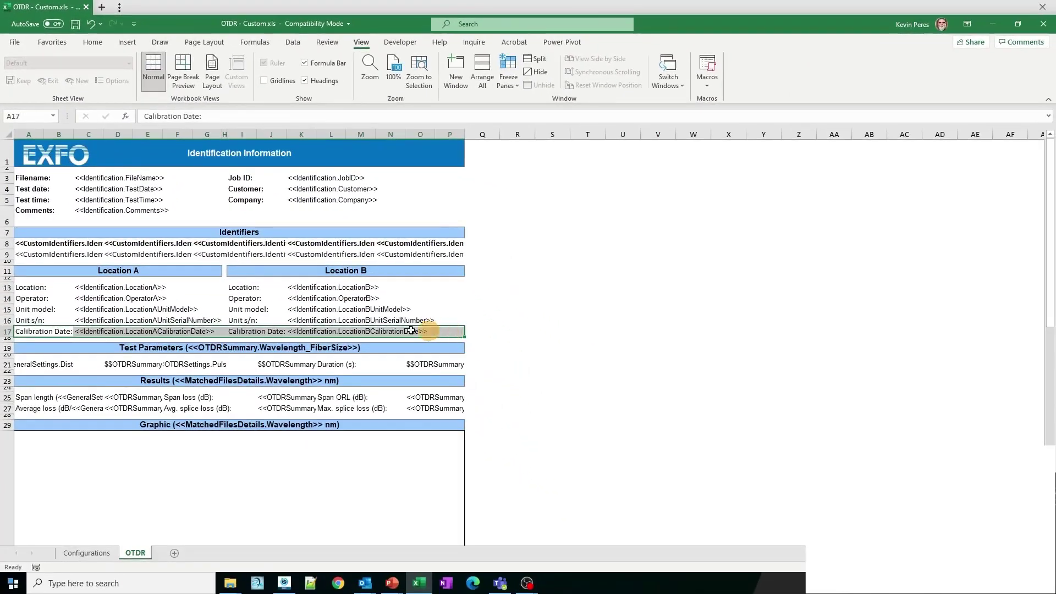
pyautogui.rightClick(8, 332)
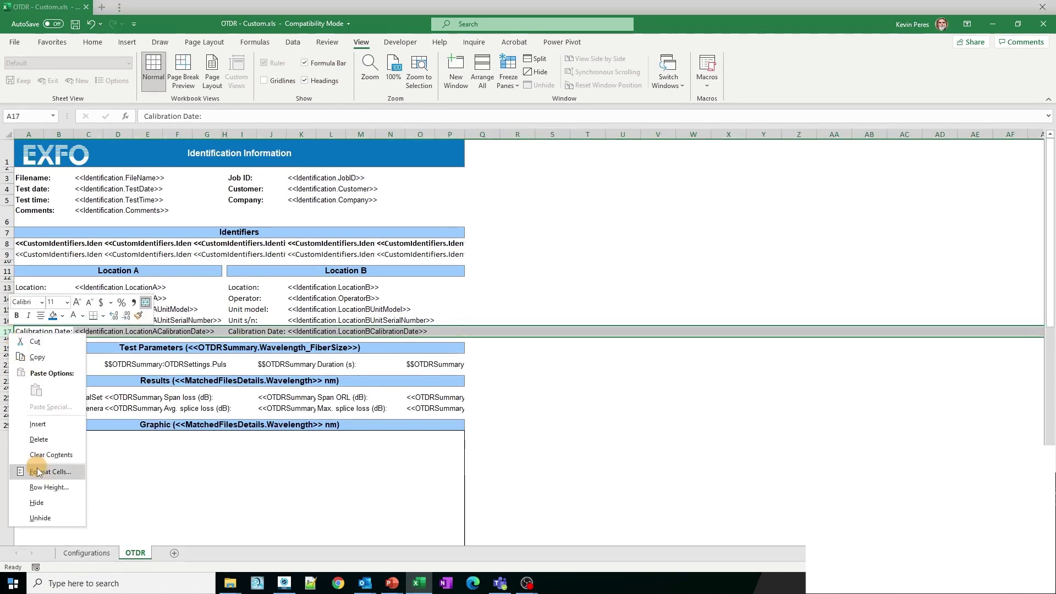
pyautogui.click(36, 502)
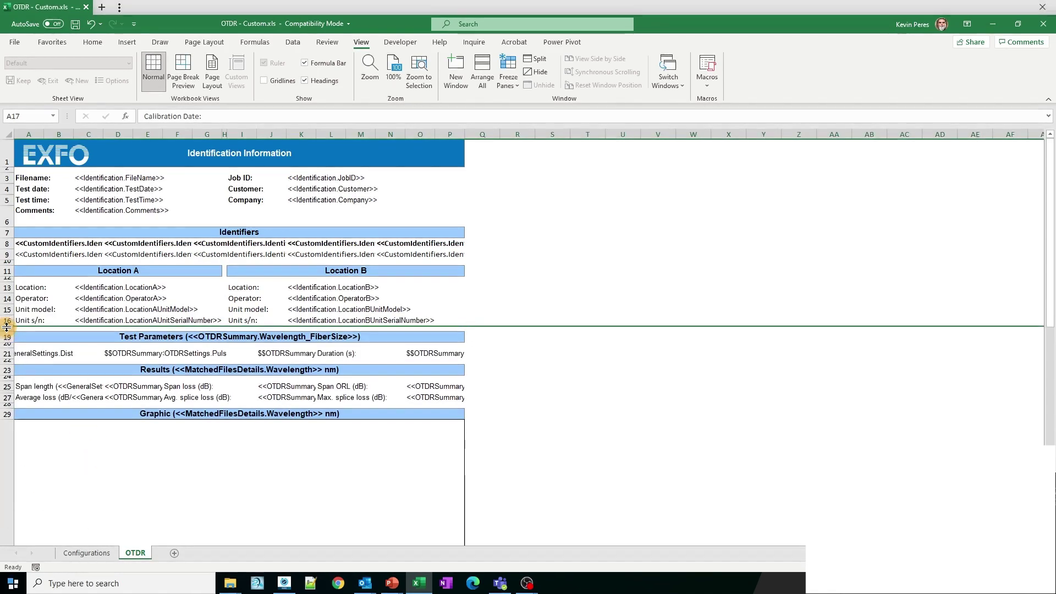
pyautogui.moveTo(6, 326); pyautogui.dragTo(431, 335)
pyautogui.press('Delete')
pyautogui.click(161, 397)
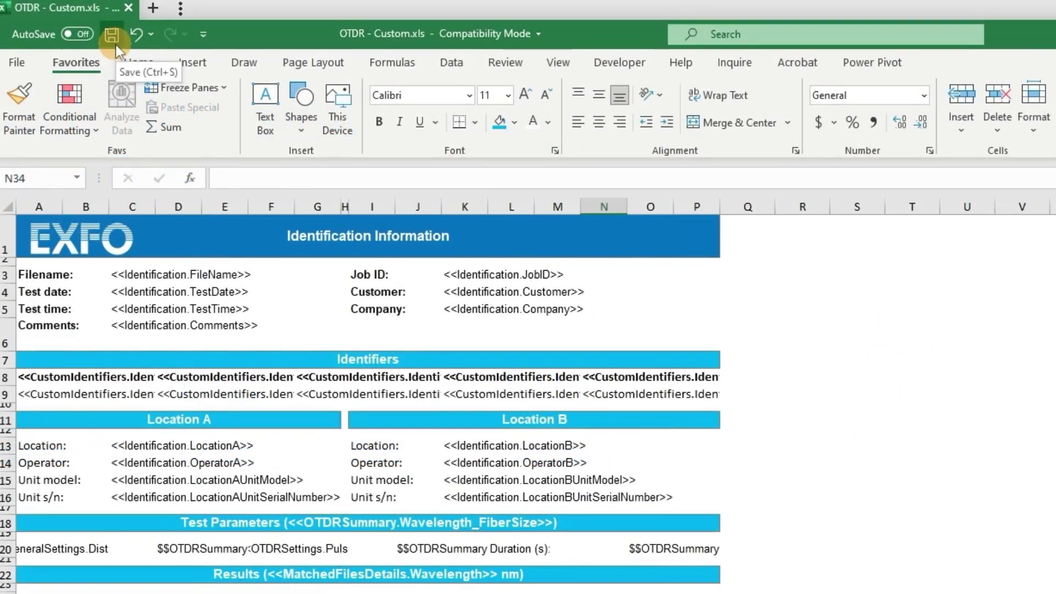
# Step: Save the customised OTDR - Custom.xls template in Excel
pyautogui.click(114, 40)
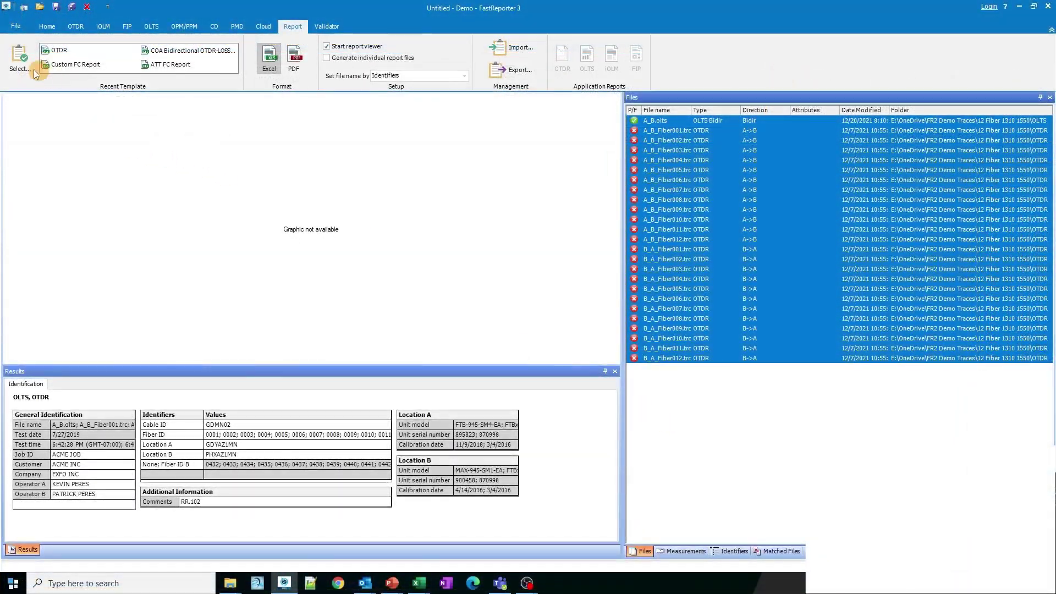
# Step: Open FastReporter 3's report template chooser to find the new Custom OTDR directory
pyautogui.click(17, 69)
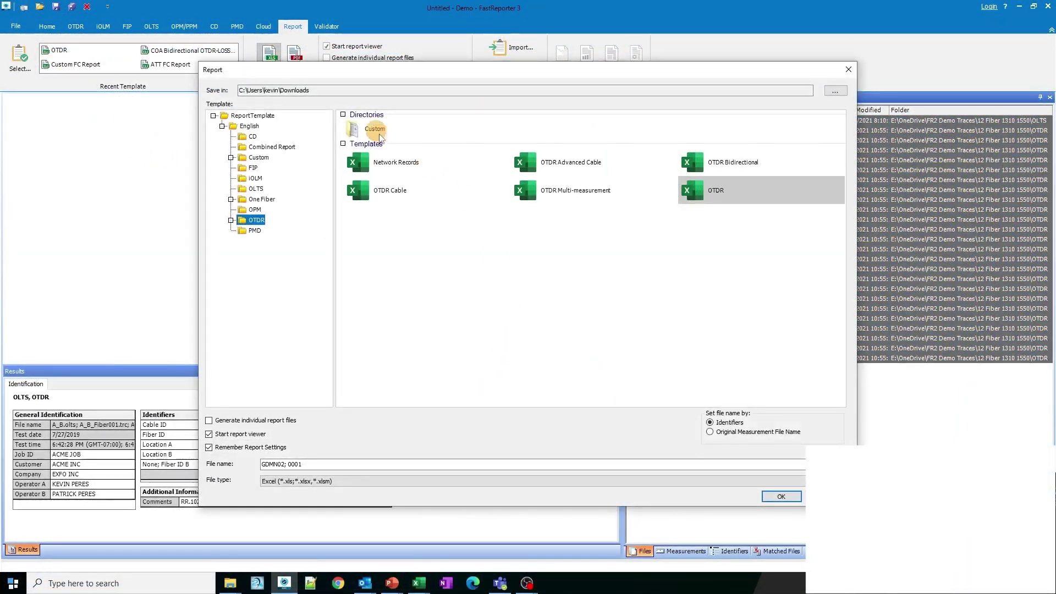